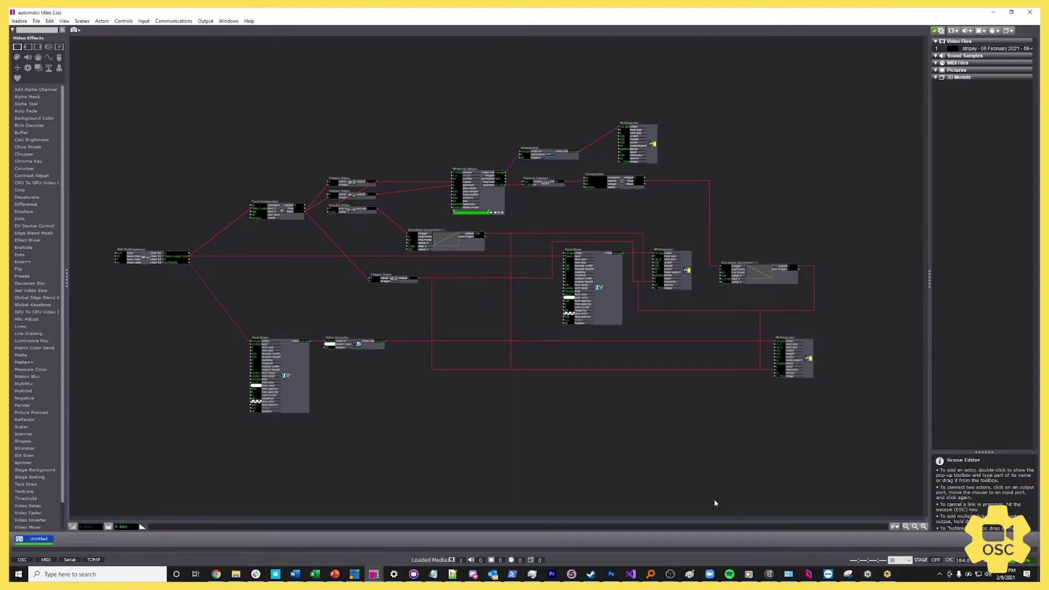
Step: Insert the new scene Untitled-1 and paste the Movie Player and Projector actors into it
click(922, 527)
click(923, 527)
scroll(561, 412, up, 2)
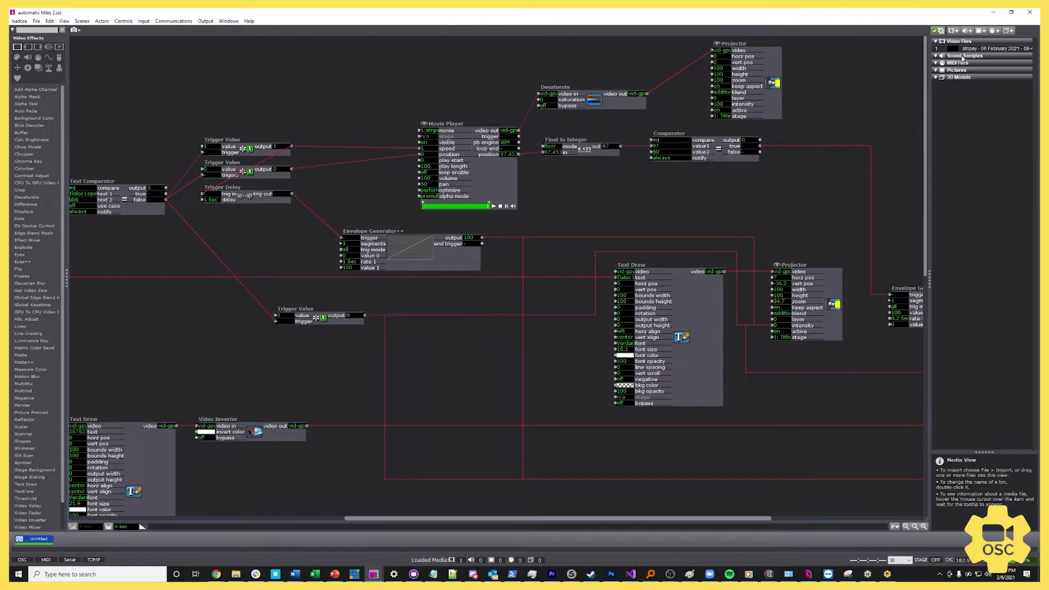
right_click(112, 540)
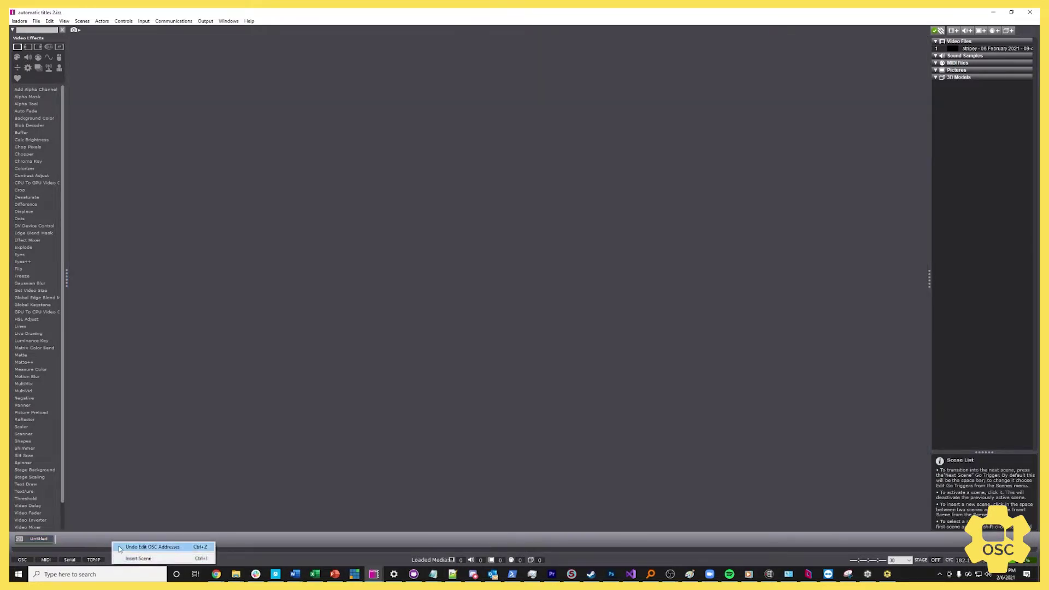
click(150, 560)
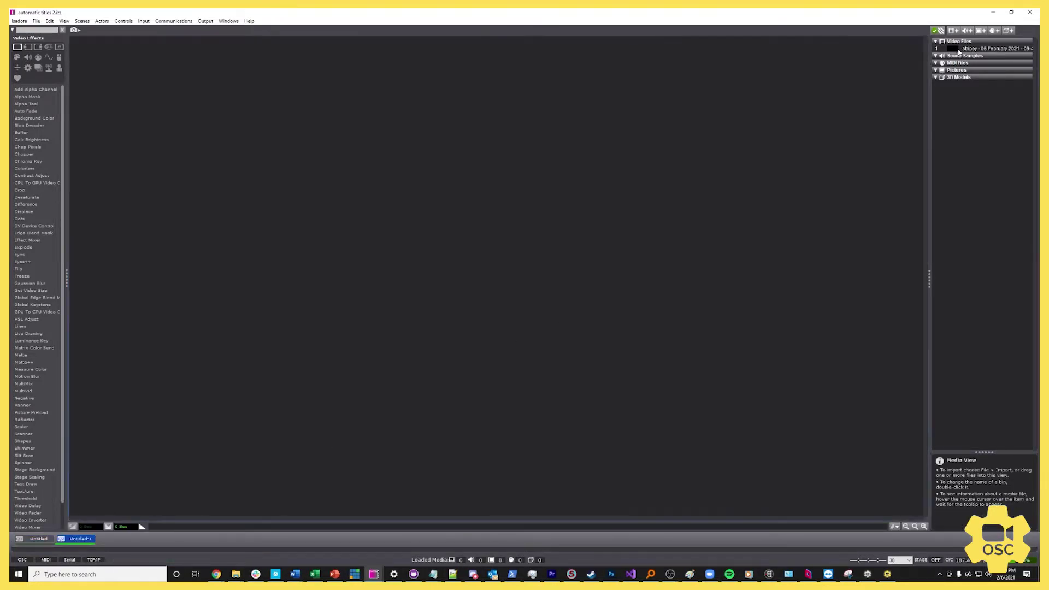
key(ctrl+v)
click(437, 330)
click(206, 21)
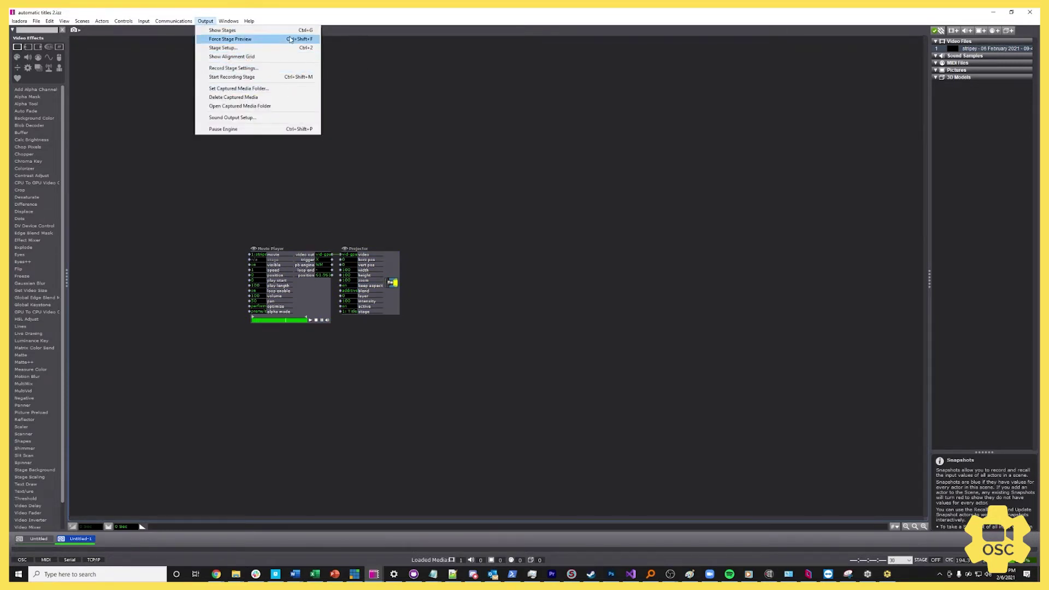
Step: Force the stage preview, position its window beside the patch, and shift the Projector right
click(230, 39)
drag(157, 447, 626, 328)
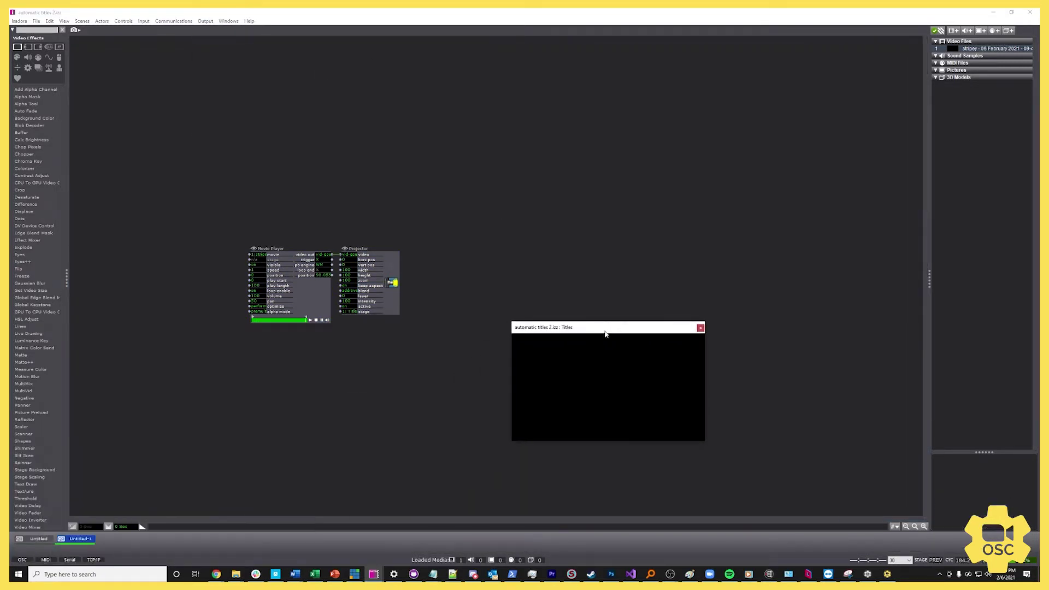
drag(384, 294, 432, 299)
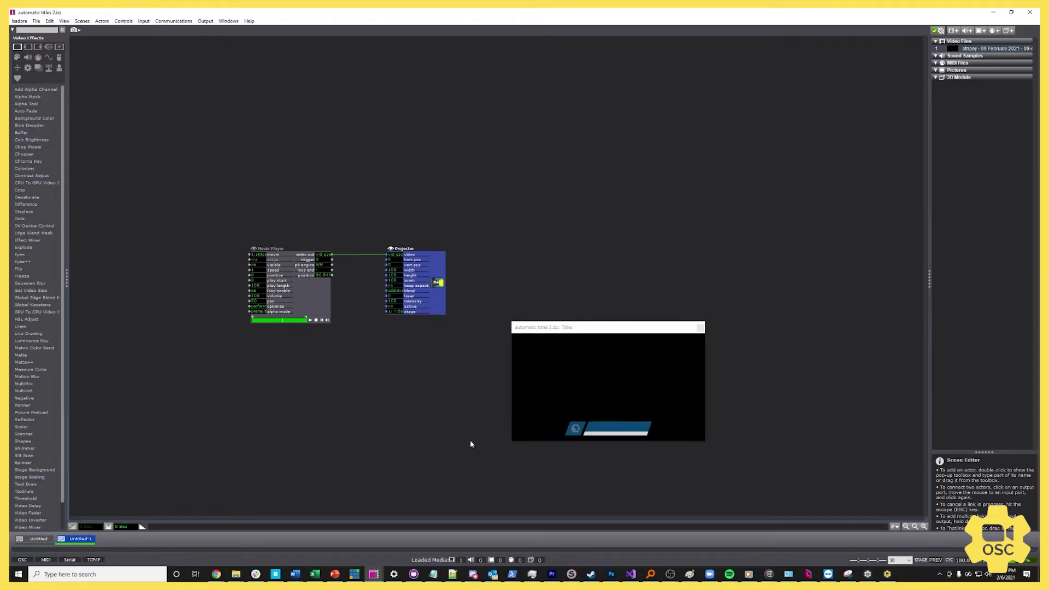
Step: Turn off Force Stage Preview and hide all stages
click(205, 21)
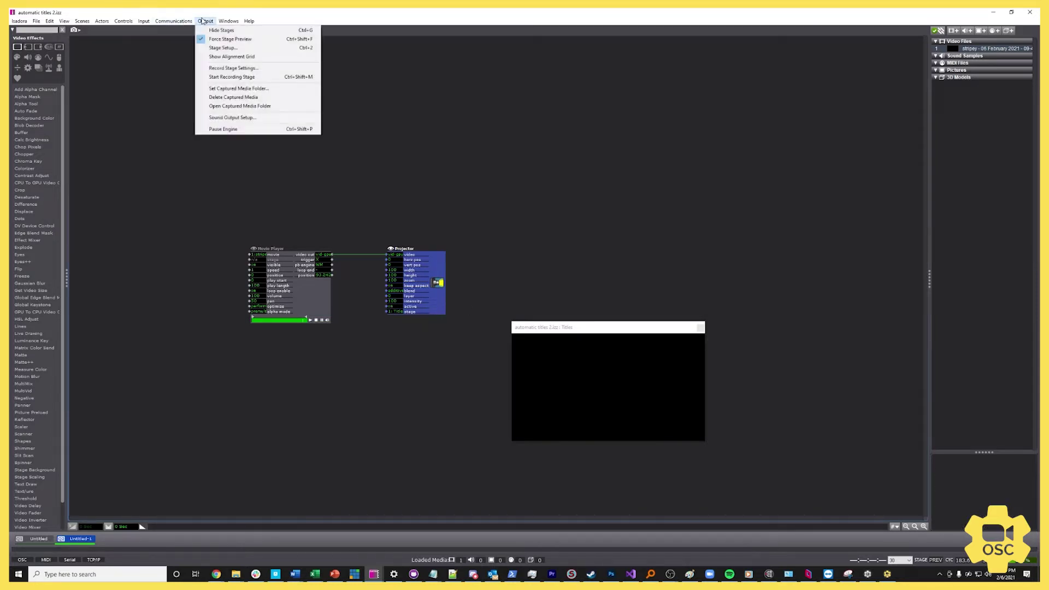
click(224, 39)
click(521, 459)
click(206, 20)
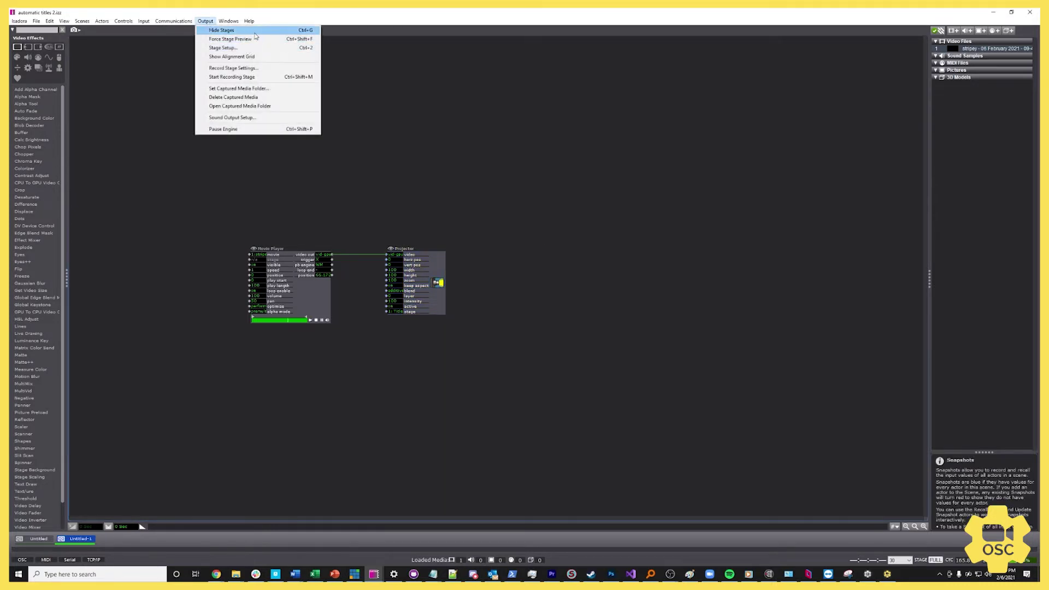
click(224, 30)
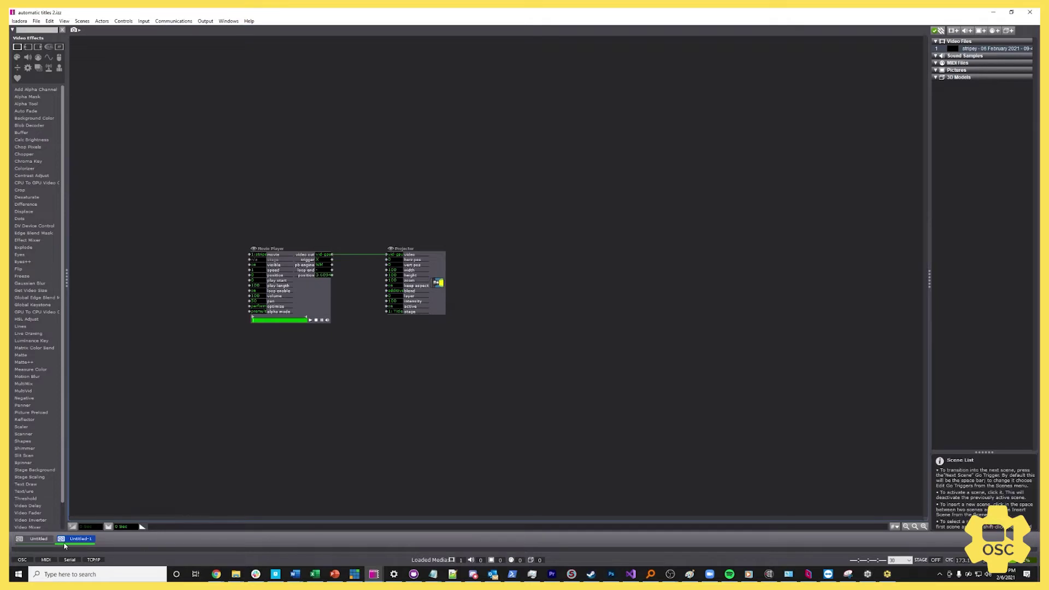
Step: Back in the Untitled scene, drag the OSC Multi Listener wider so its active-speaker values show fully
key(ctrl+Left)
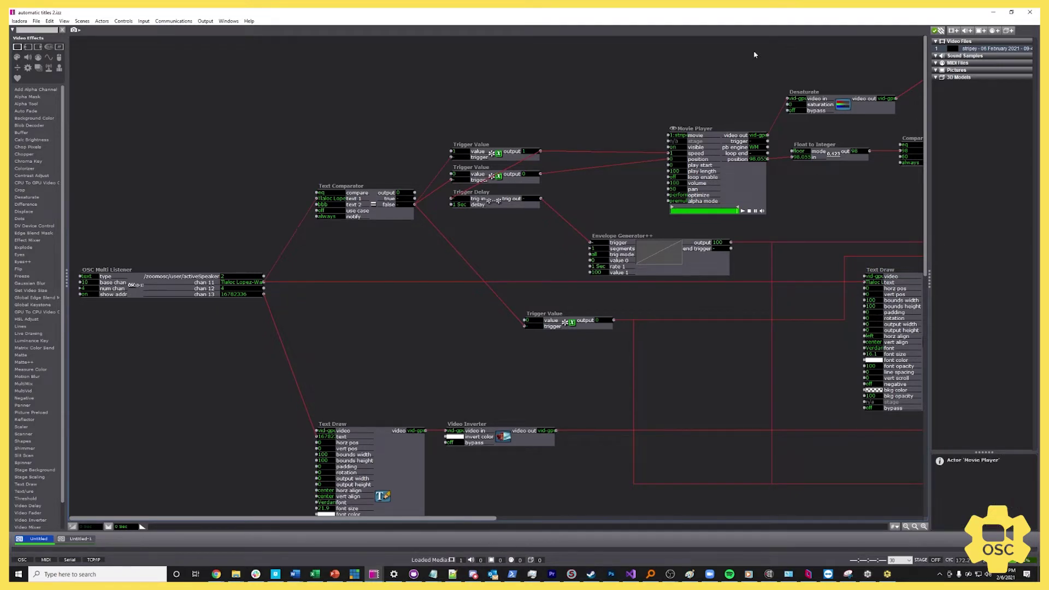
mouse_move(480, 518)
mouse_down()
mouse_move(853, 530)
mouse_move(483, 531)
mouse_up()
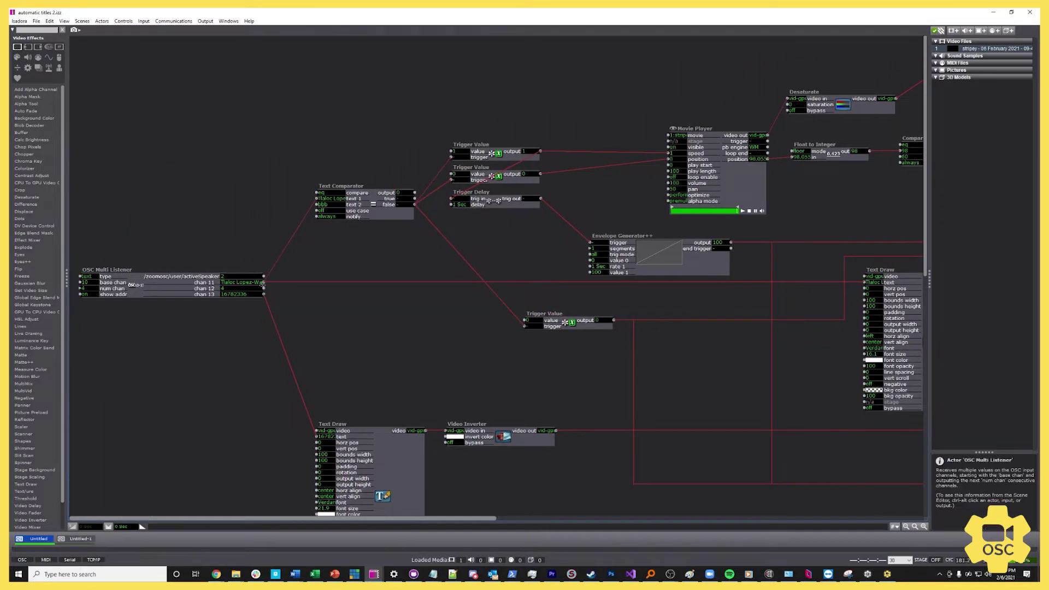
drag(265, 288, 295, 288)
click(359, 305)
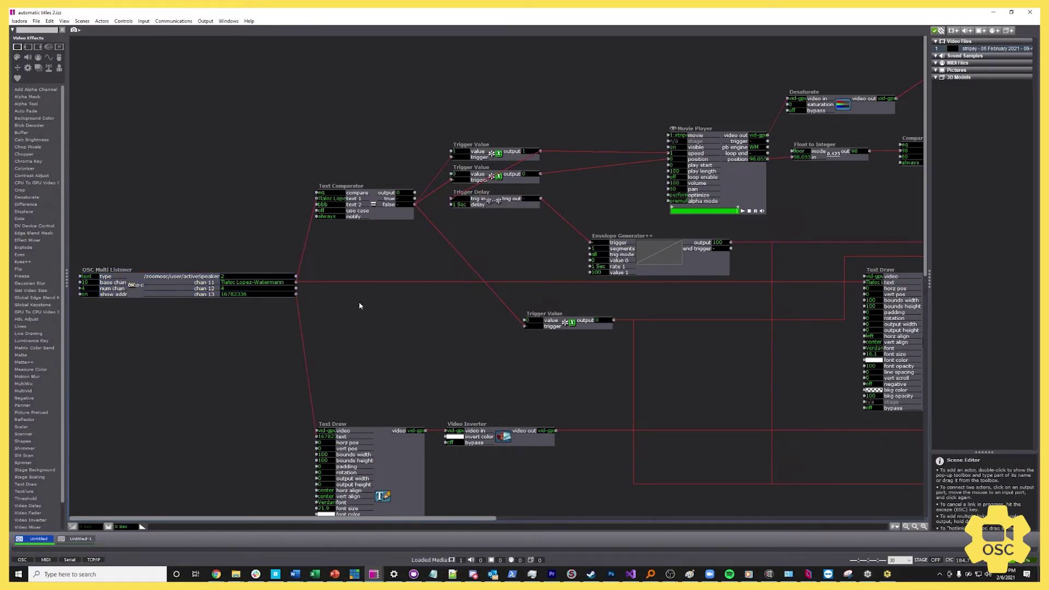
click(192, 21)
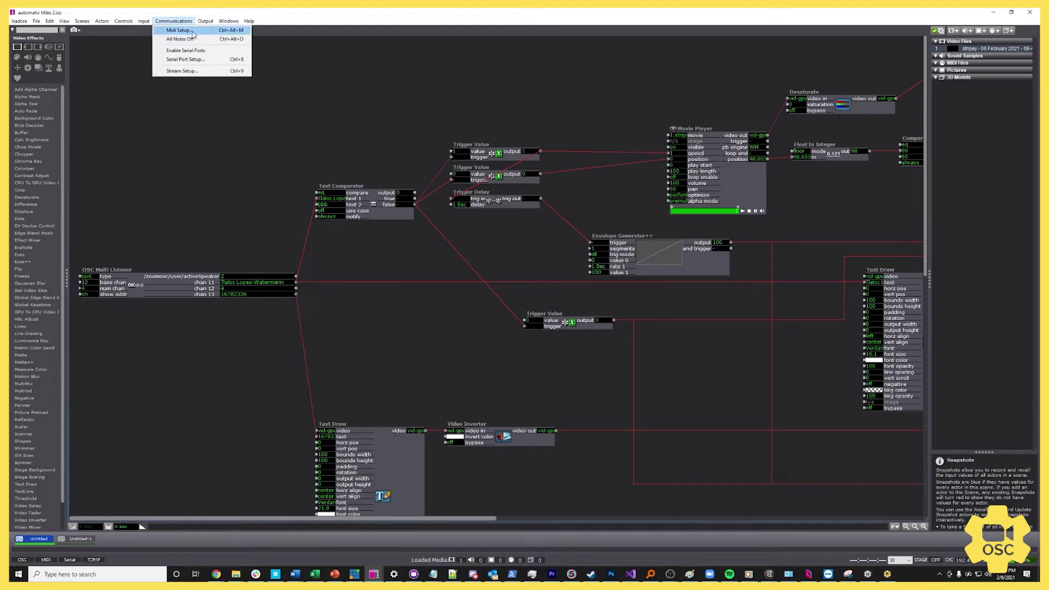
click(193, 71)
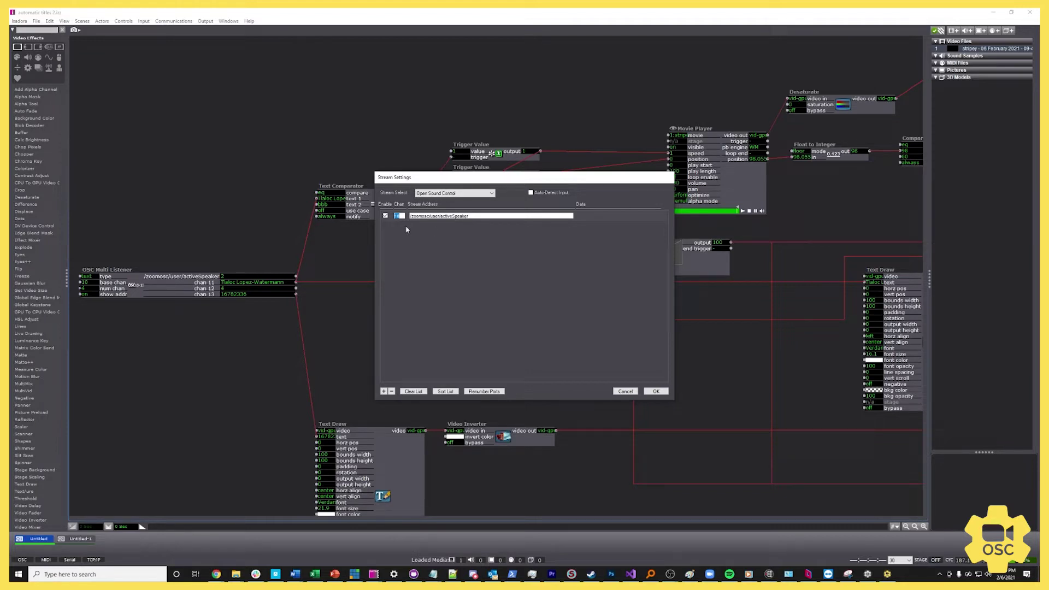
click(656, 391)
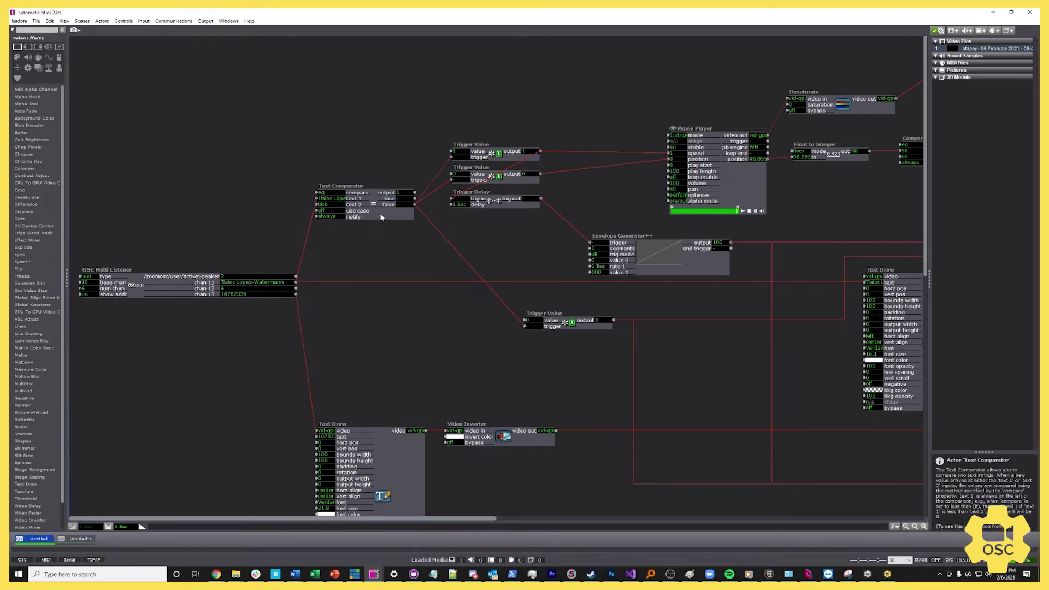
drag(382, 218, 383, 218)
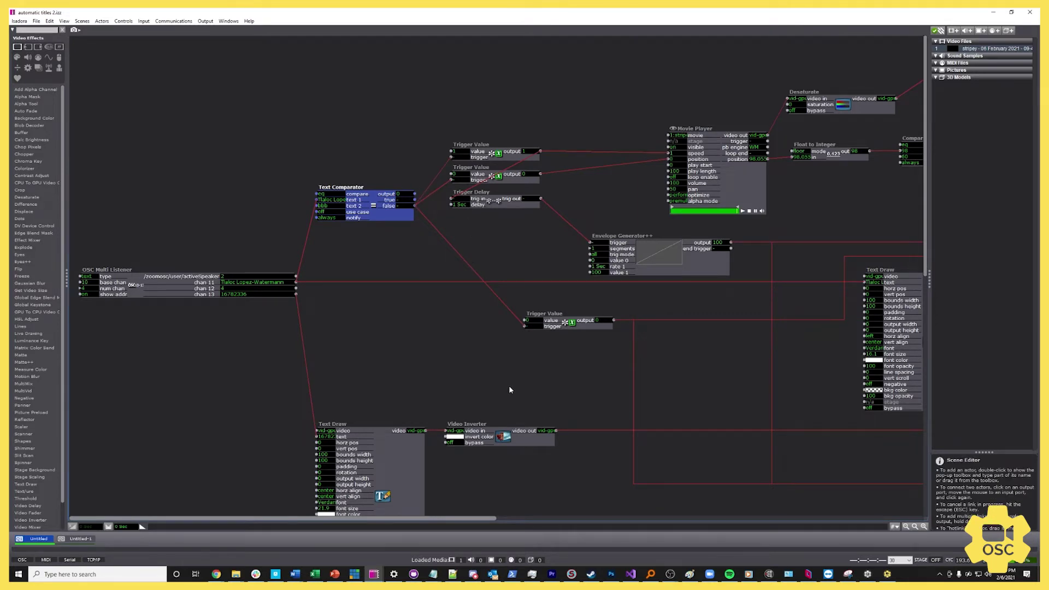
drag(495, 520, 736, 520)
click(399, 322)
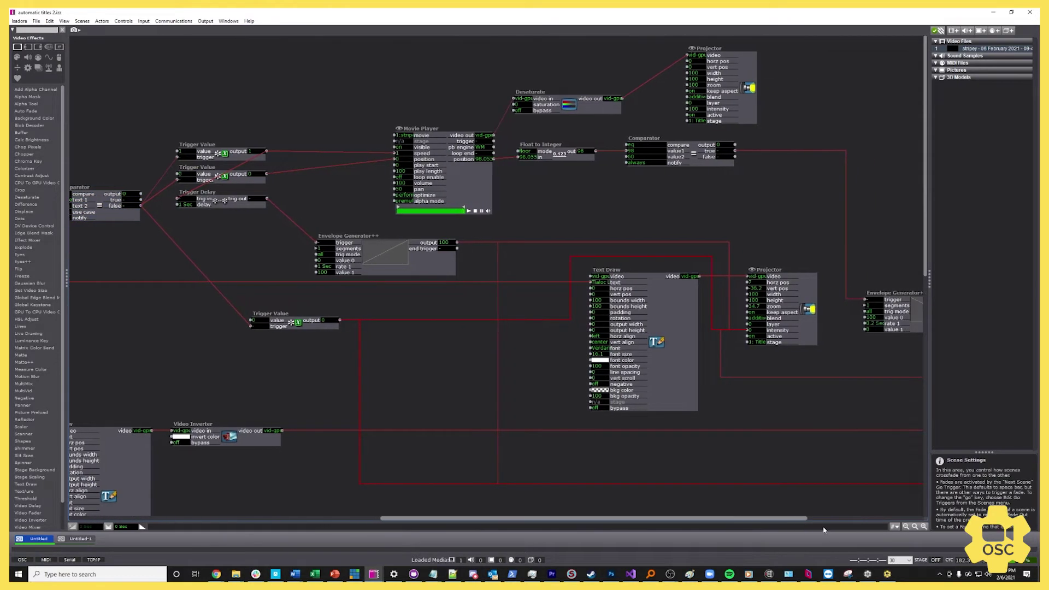
scroll(906, 533, right, 5)
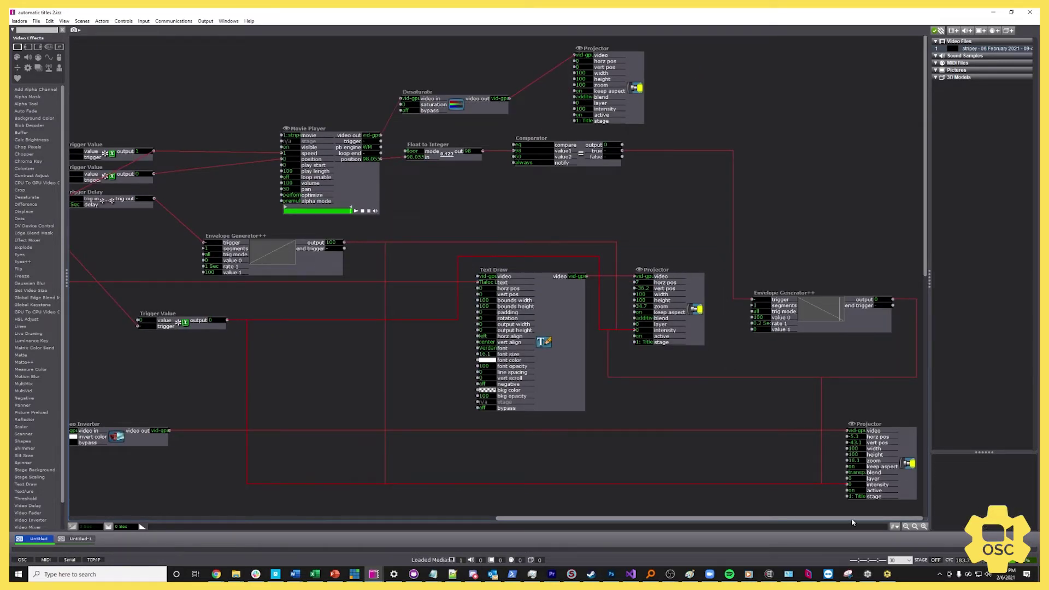
drag(853, 519, 612, 521)
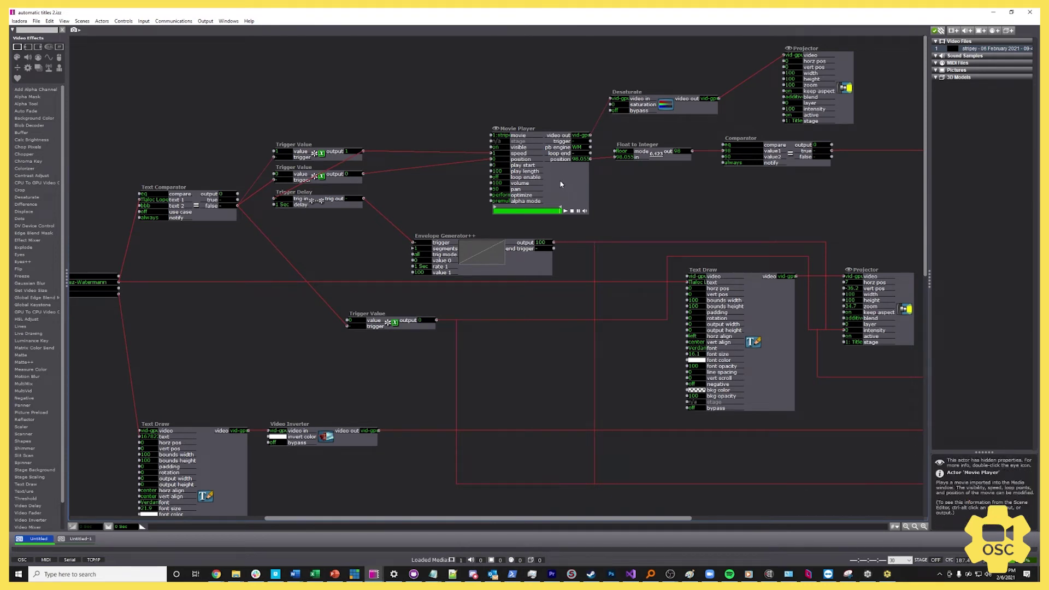
drag(560, 183, 558, 182)
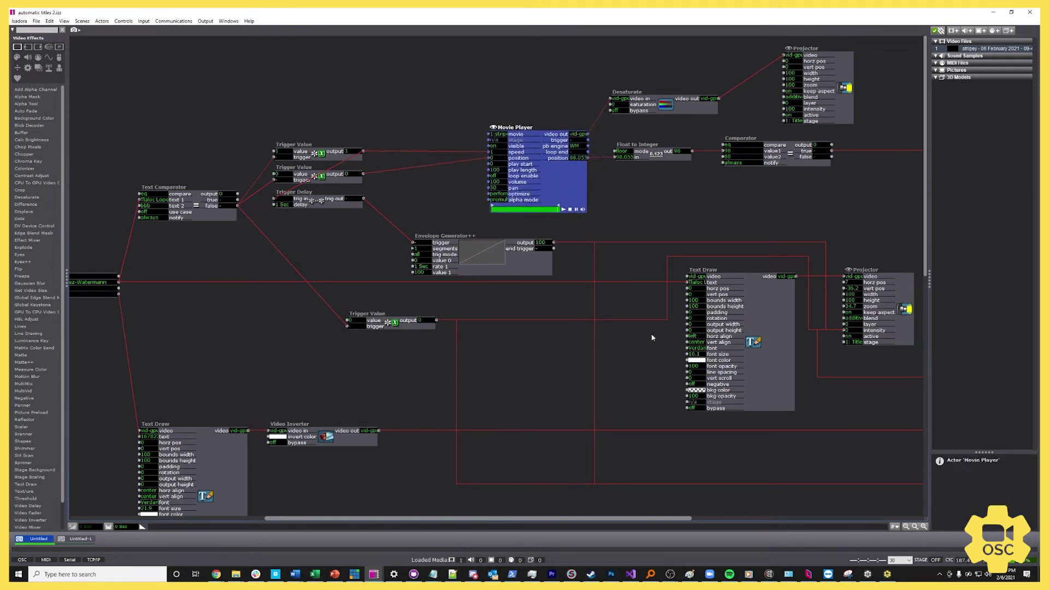
drag(679, 518, 838, 529)
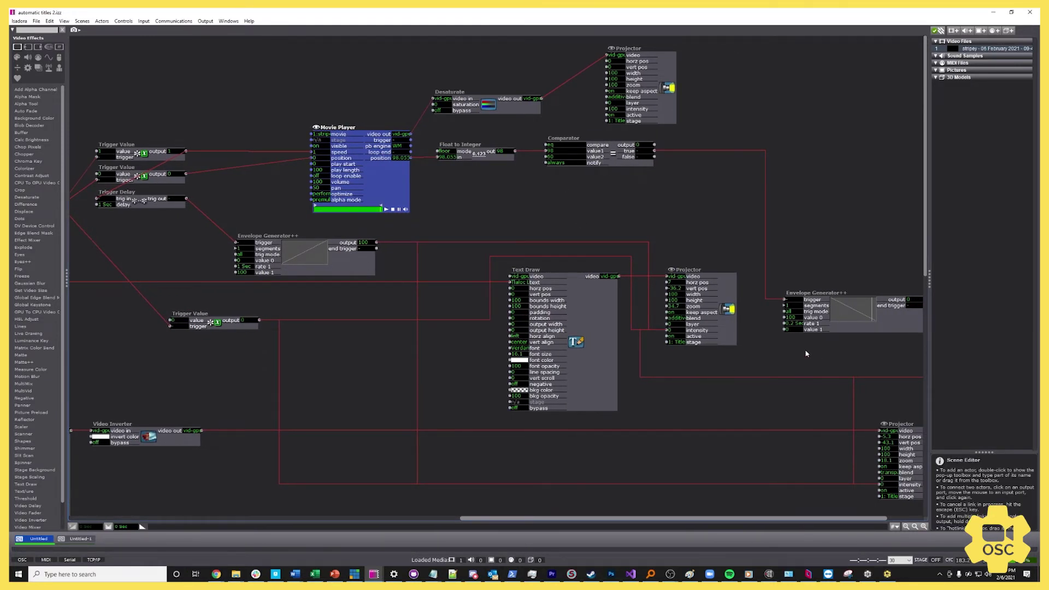
drag(768, 519, 802, 520)
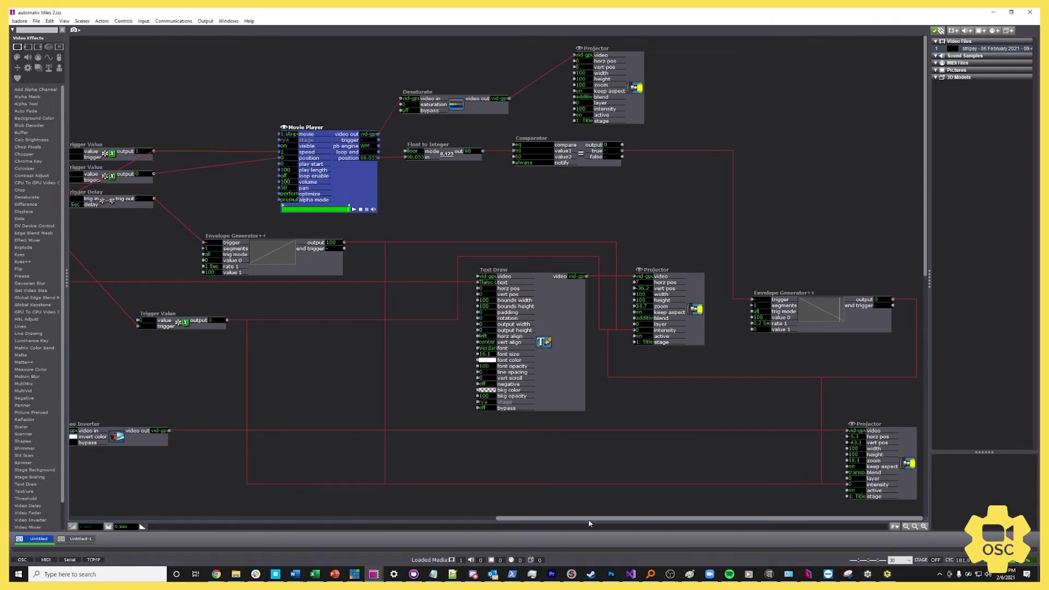
drag(589, 523, 306, 523)
scroll(365, 494, down, 1)
scroll(370, 485, down, 1)
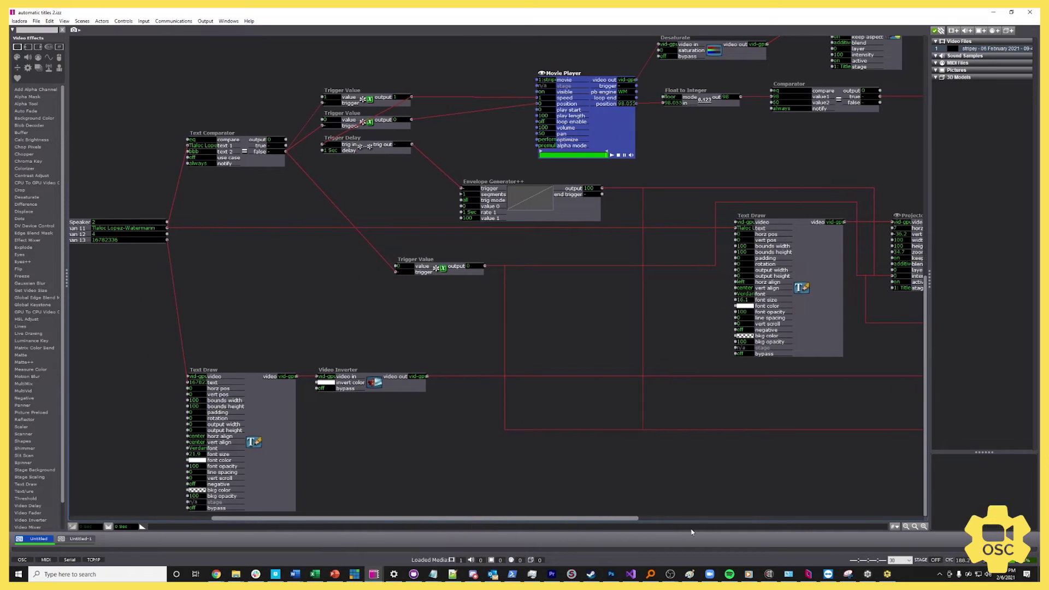
scroll(732, 526, right, 5)
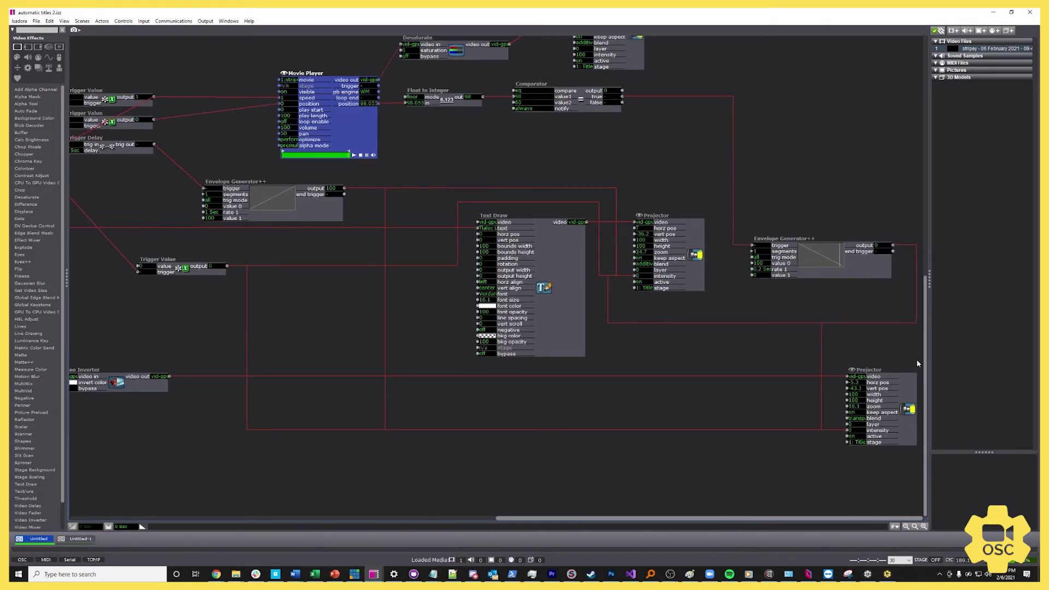
drag(671, 518, 486, 519)
scroll(490, 510, up, 2)
scroll(489, 511, up, 1)
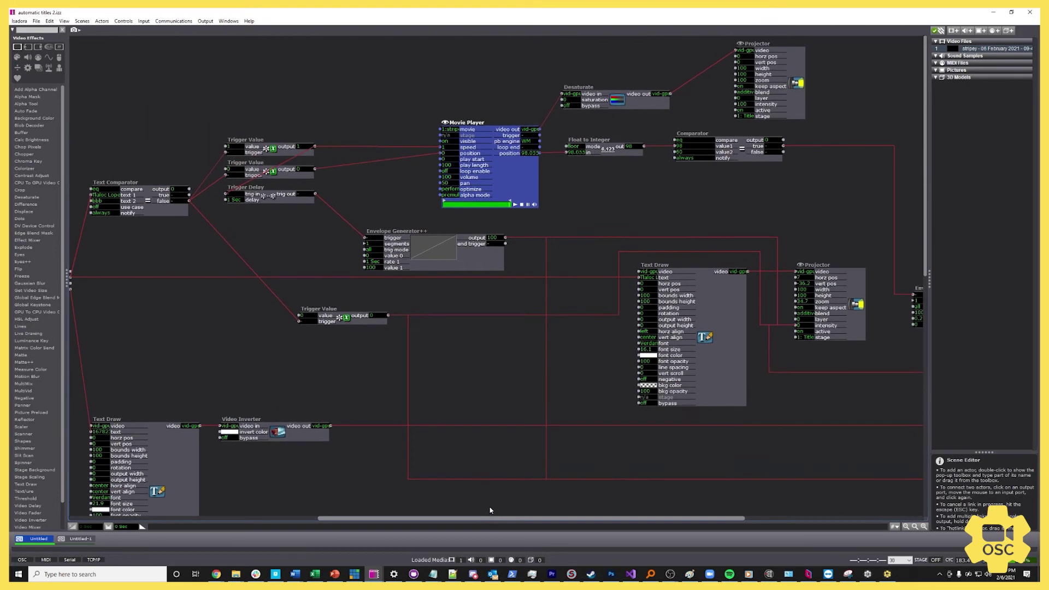